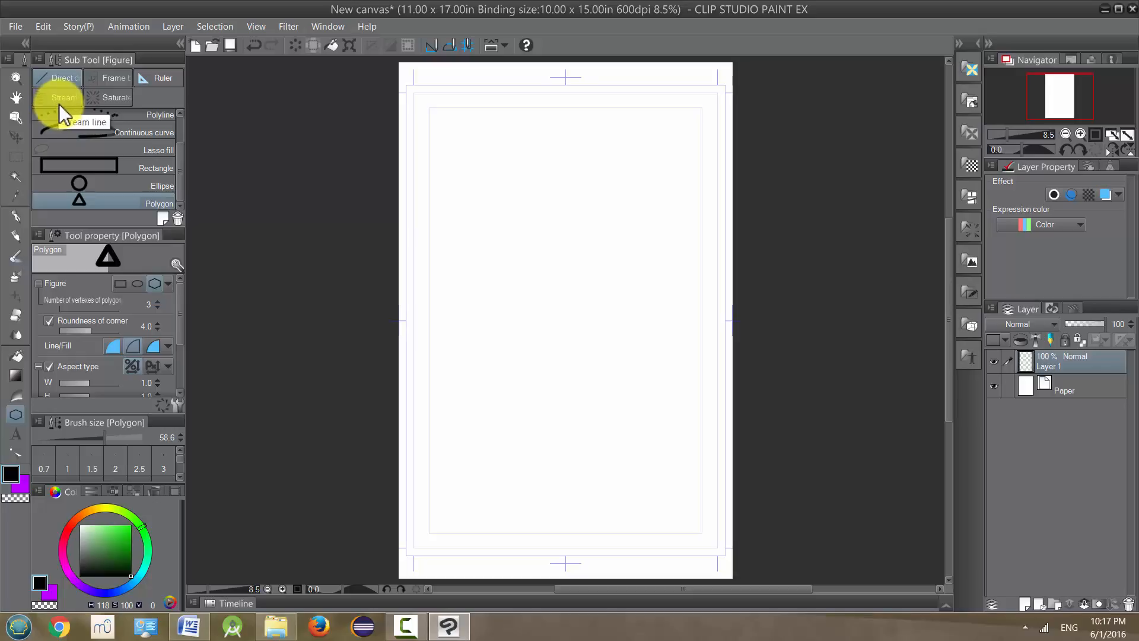
Draw scattered stream lines along a curved path from the upper-left page corner down to just below the middle
click(58, 98)
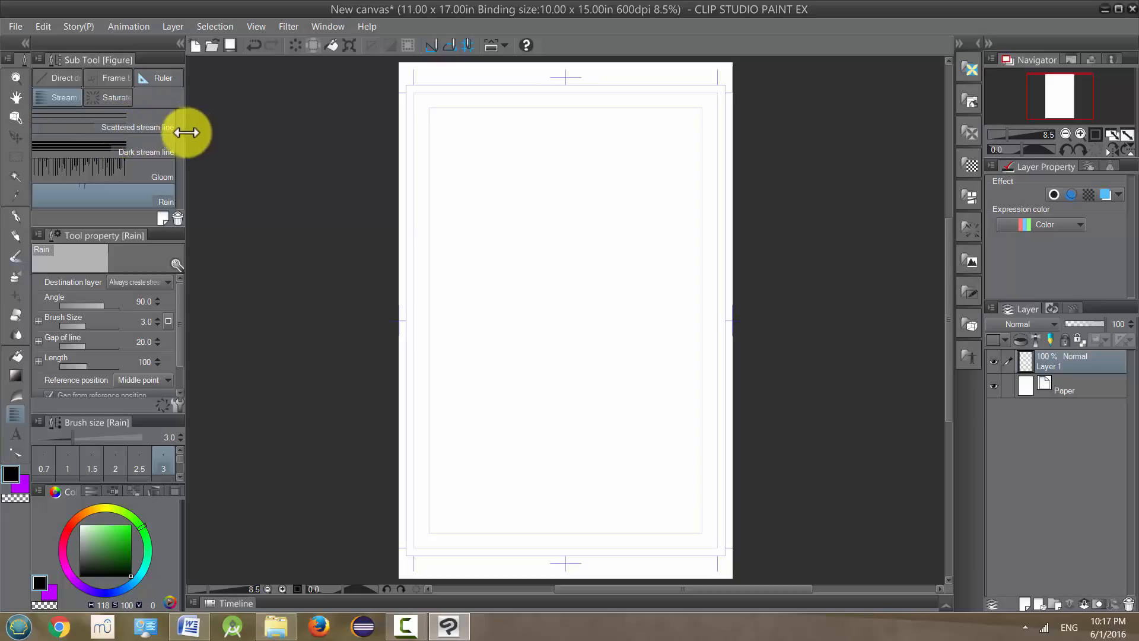
click(130, 125)
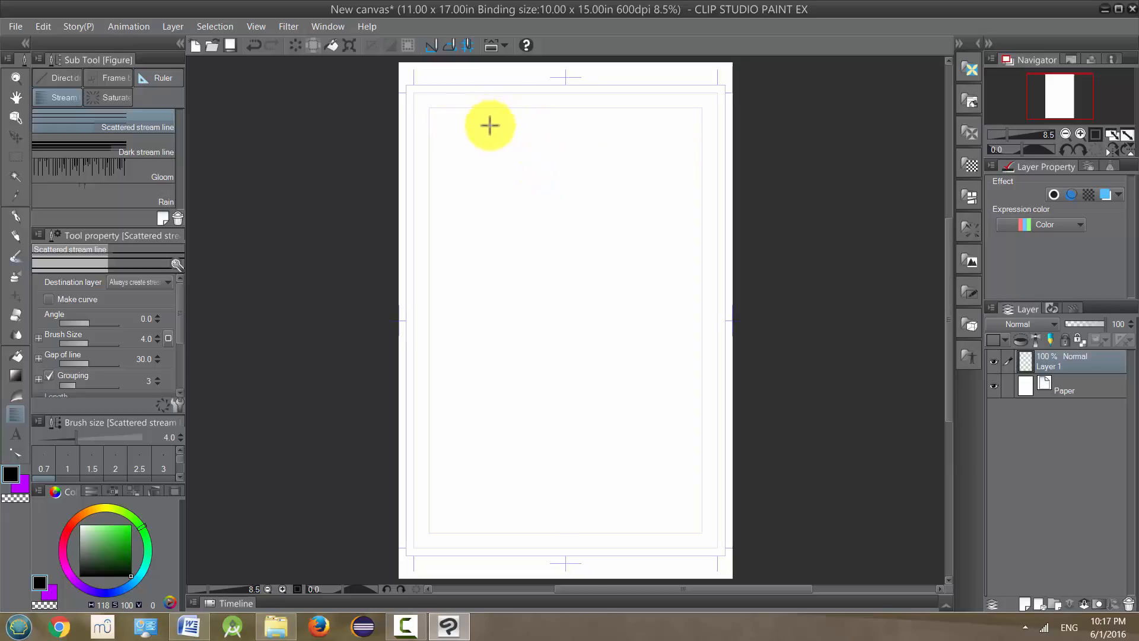
click(442, 97)
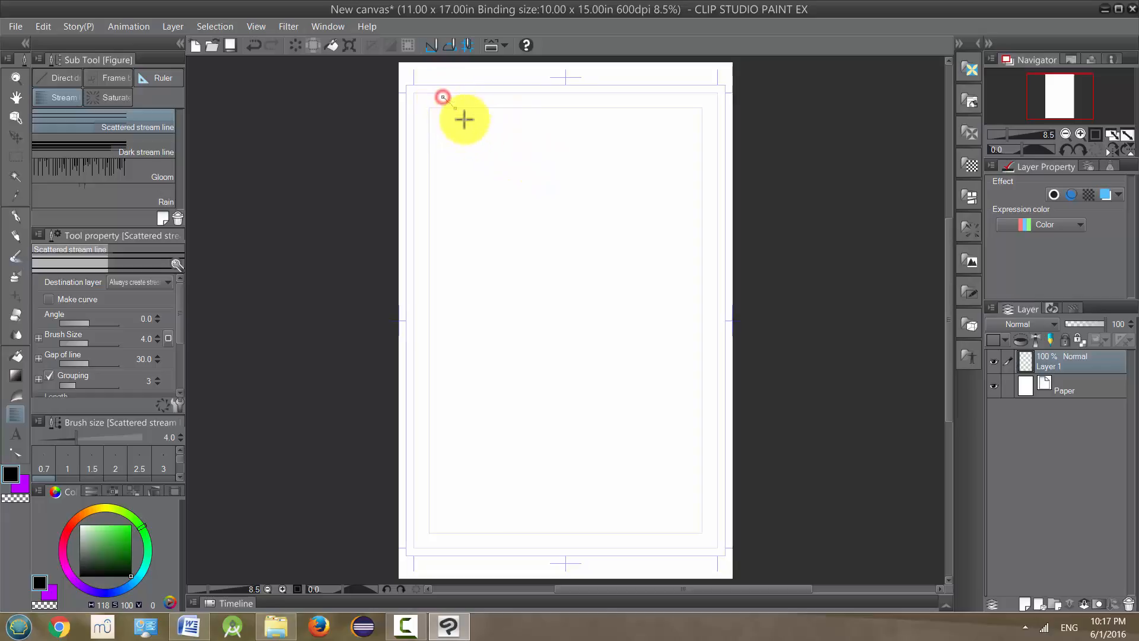
click(508, 154)
click(568, 255)
click(534, 323)
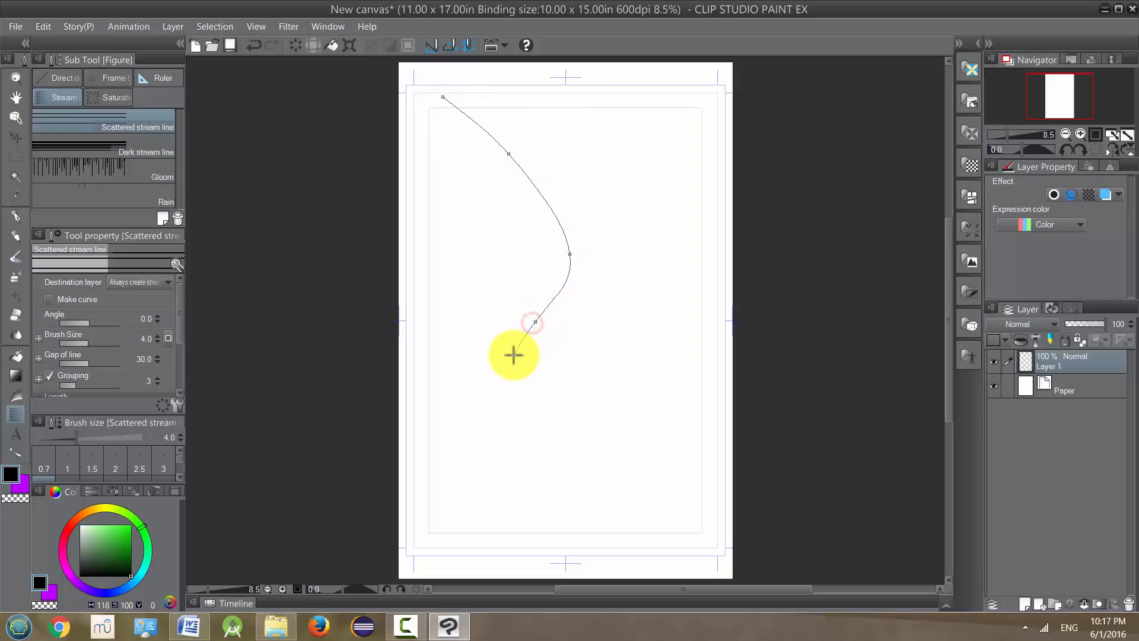
double_click(513, 357)
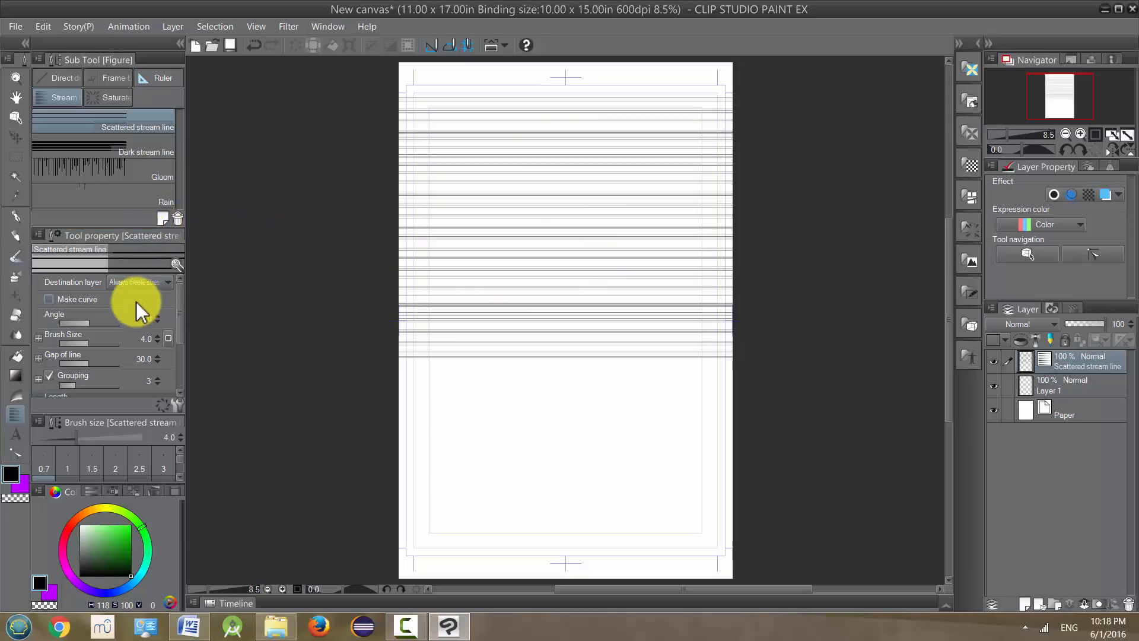
Examine the scattered stream line's tool properties, destination layer options and detailed sub tool settings
mouse_move(179, 321)
mouse_down()
mouse_move(177, 364)
mouse_move(179, 315)
mouse_up()
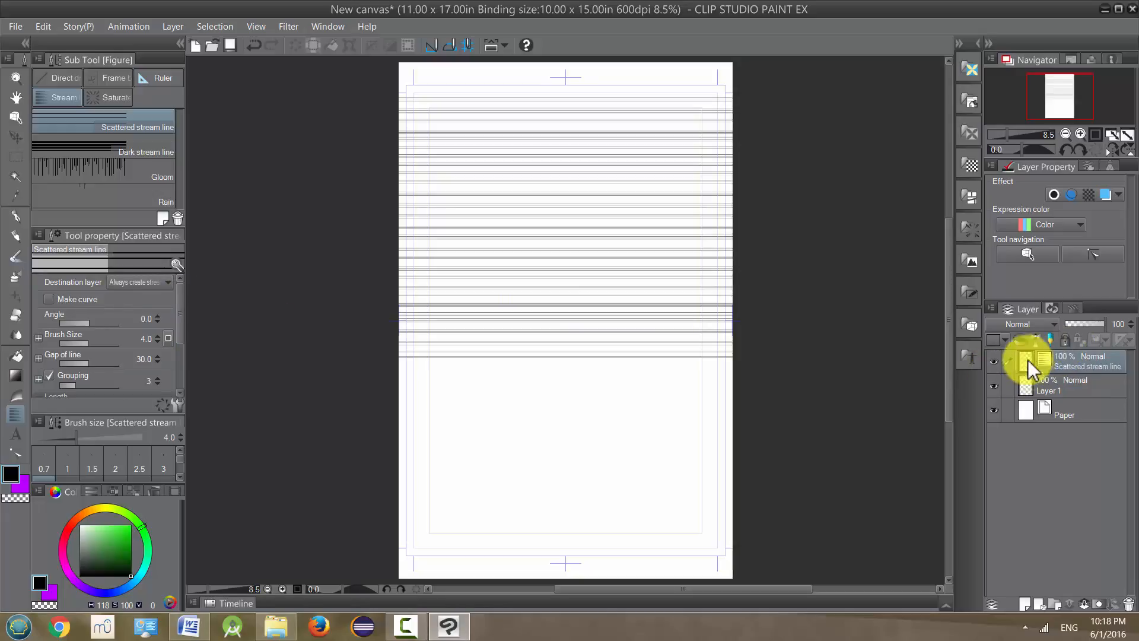
click(128, 282)
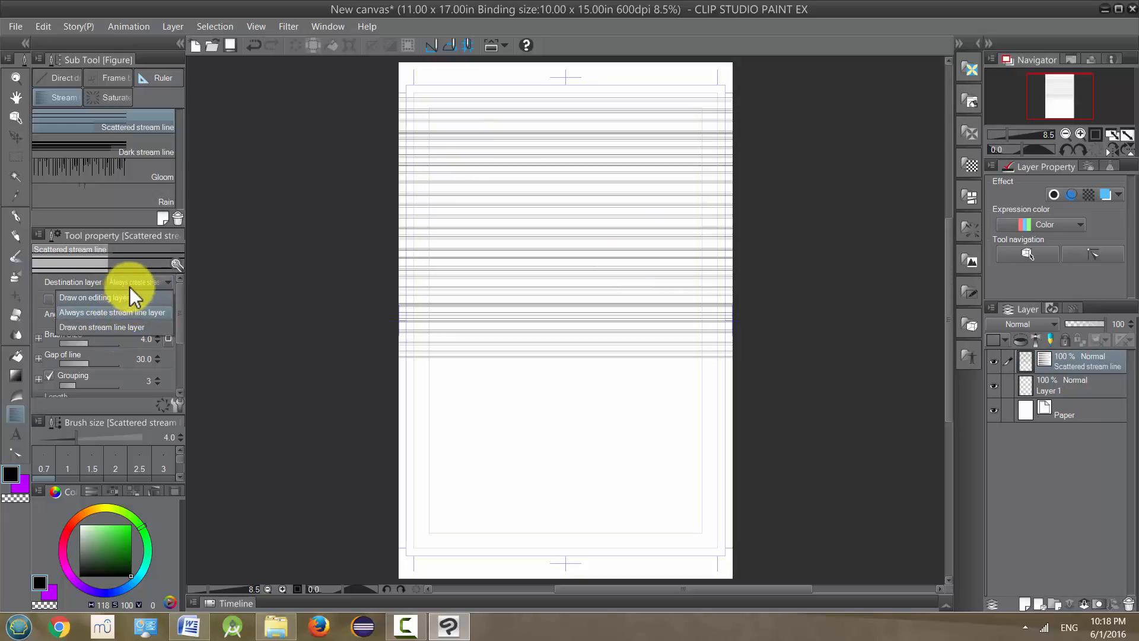
click(133, 282)
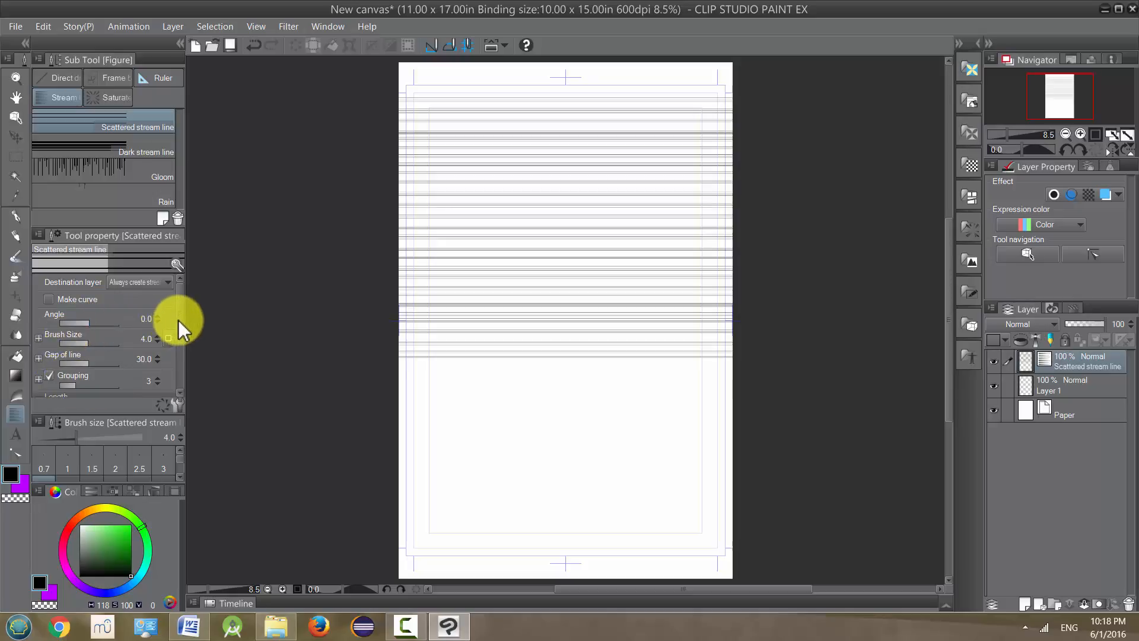
scroll(180, 349, down, 3)
scroll(181, 364, down, 1)
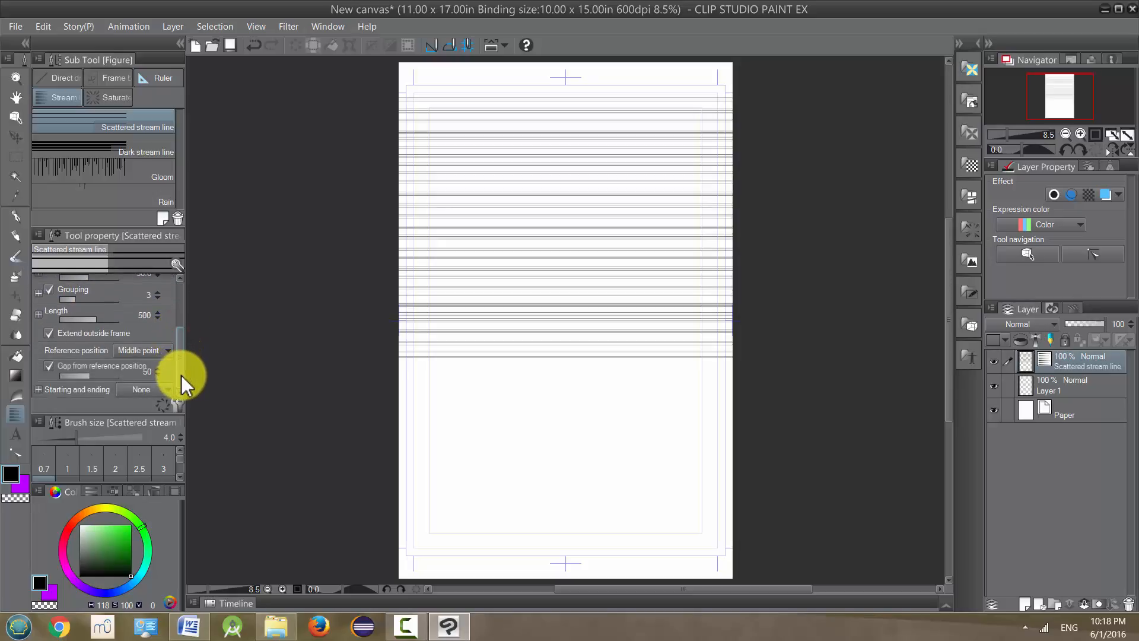
click(178, 406)
click(178, 407)
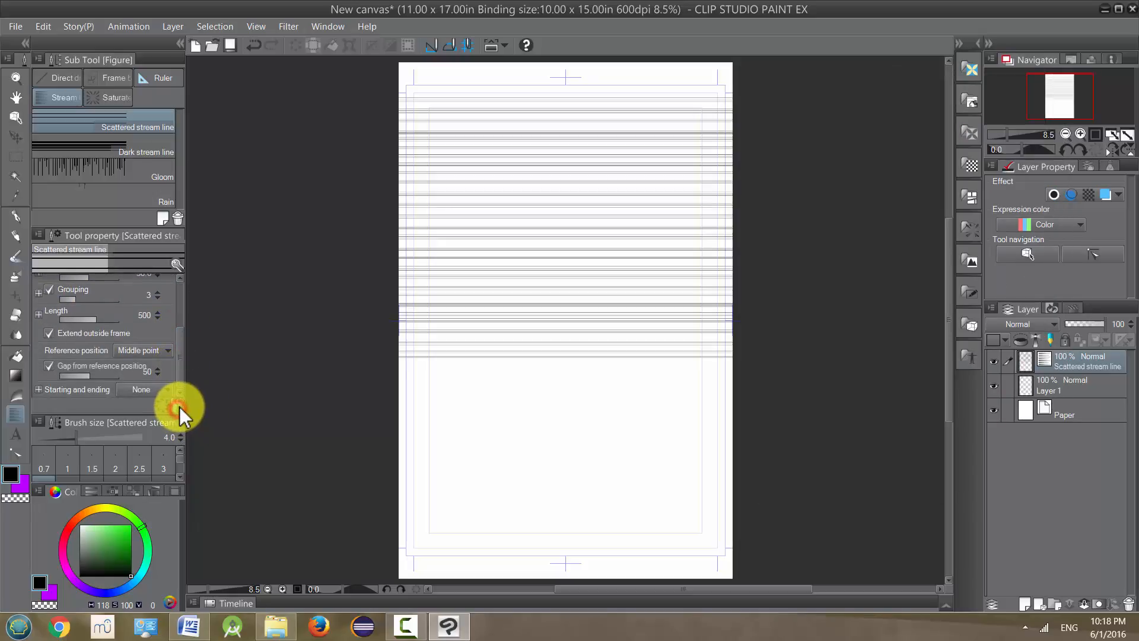
click(178, 406)
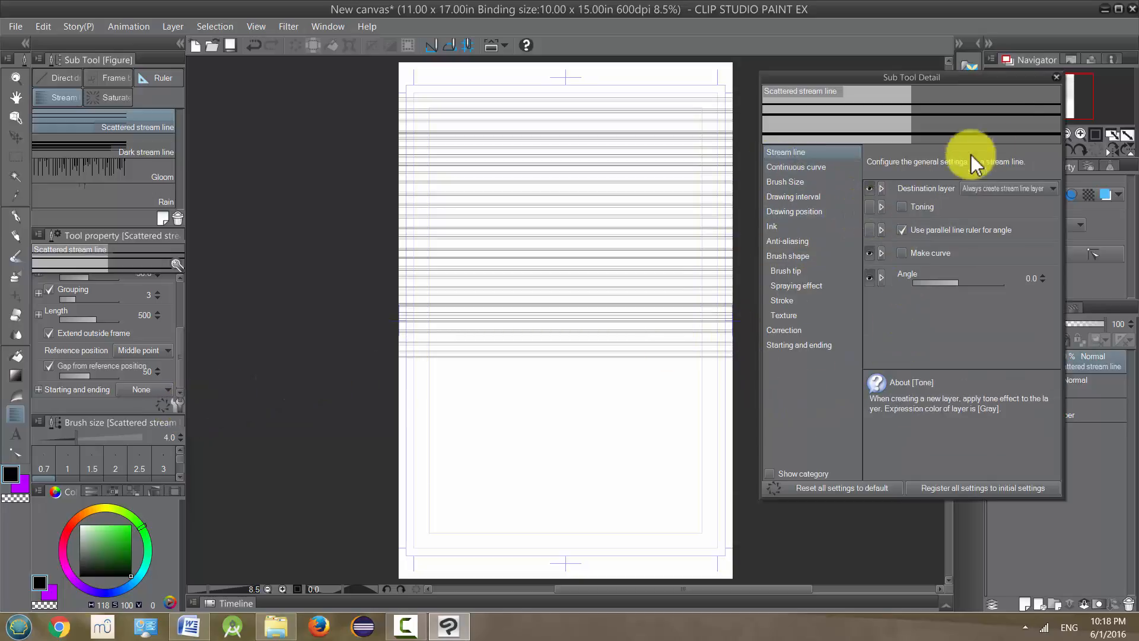
click(1056, 78)
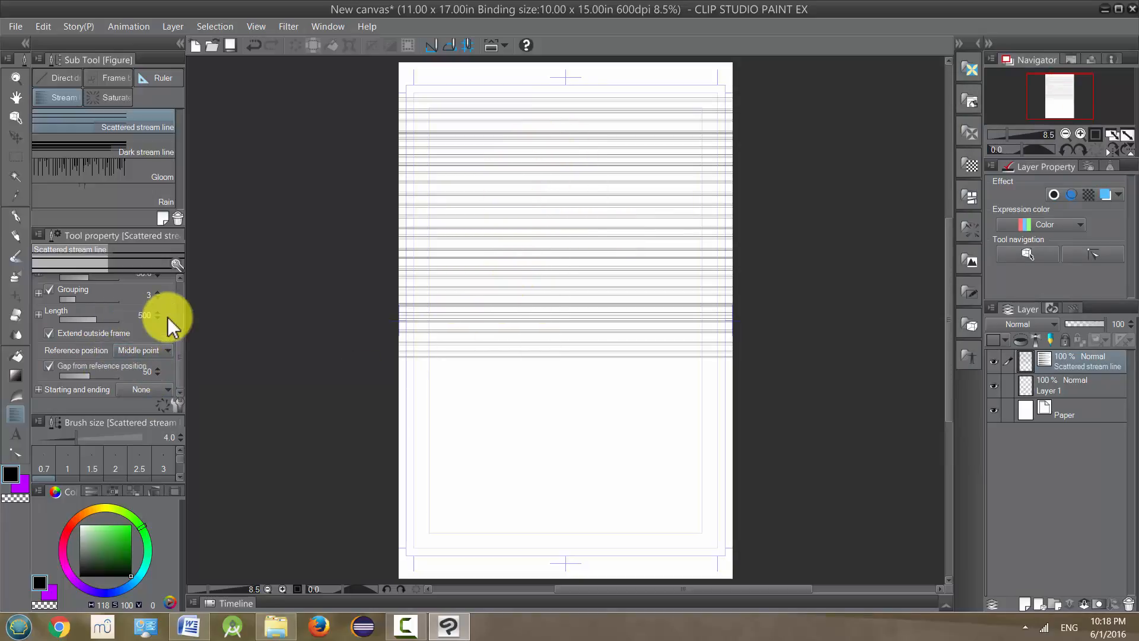
Choose the Dark stream line sub tool and draw a path down the blank lower part of the page
click(127, 149)
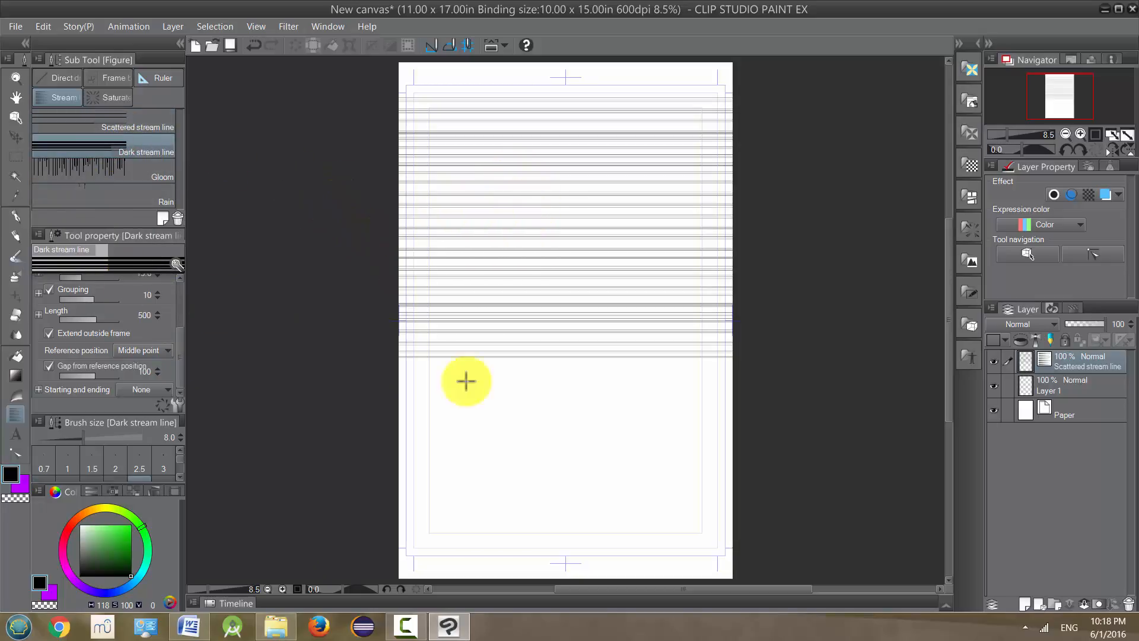
drag(520, 385, 516, 413)
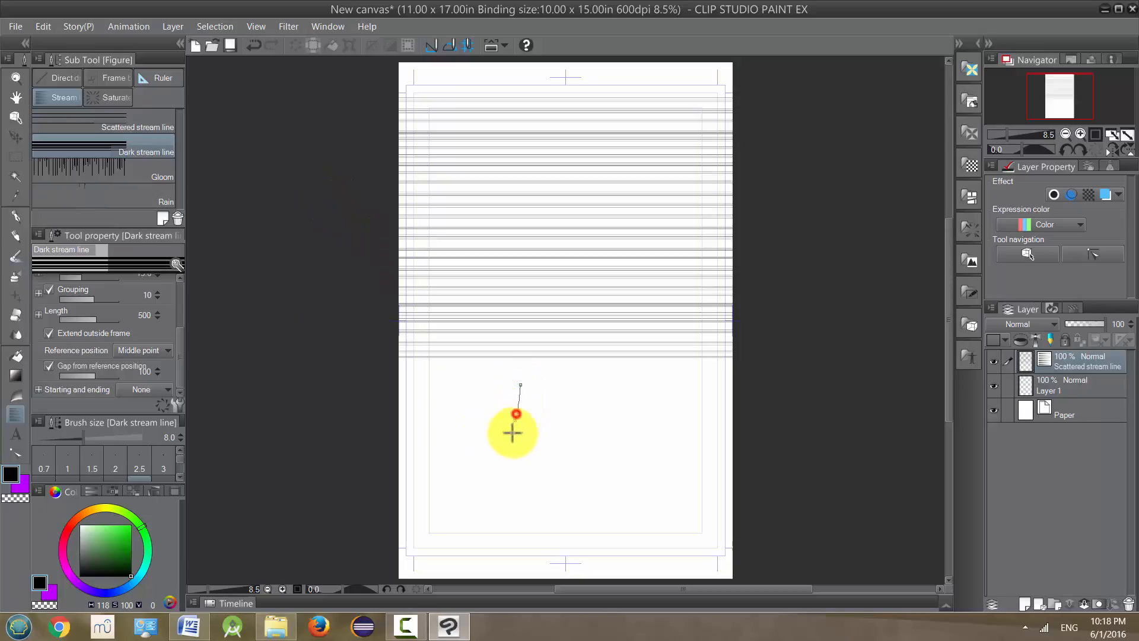
click(512, 450)
click(504, 488)
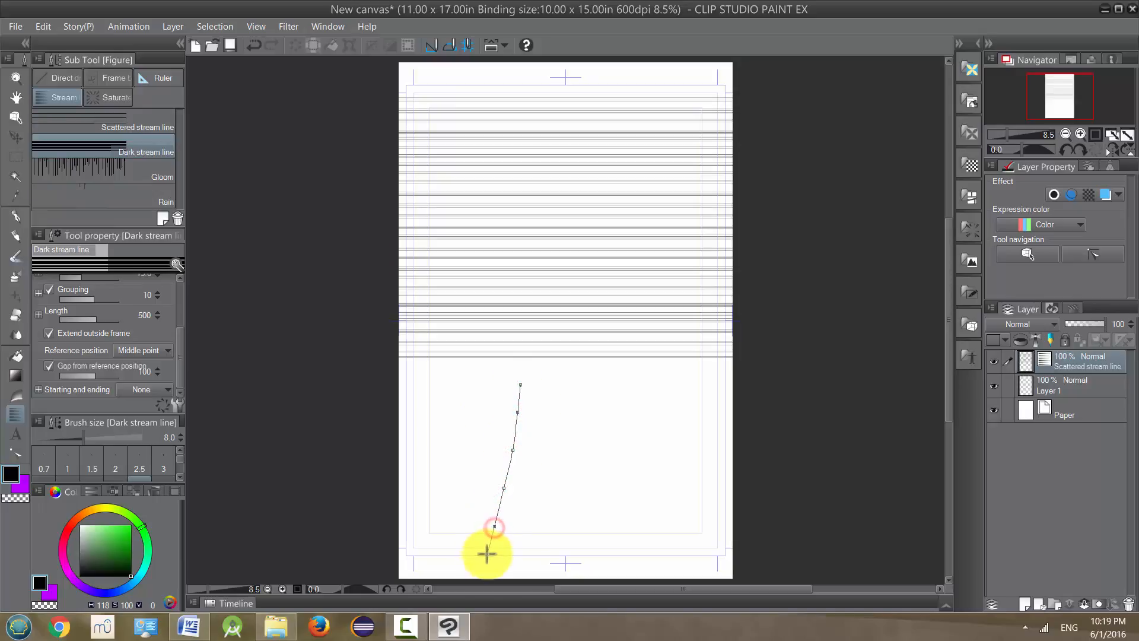
double_click(487, 555)
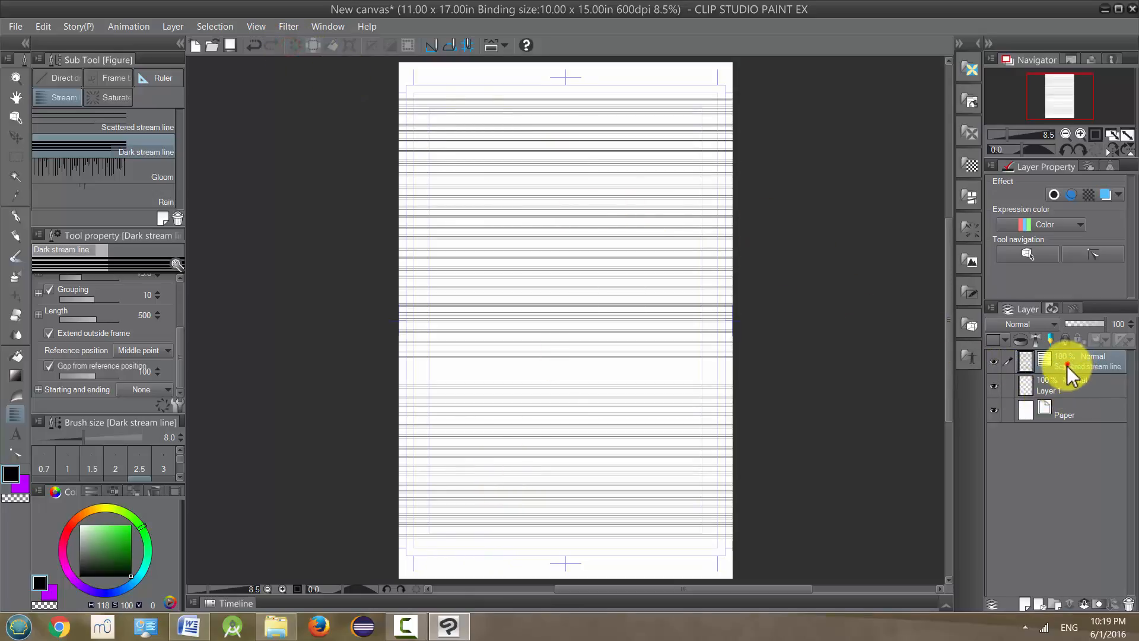
Delete the scattered stream line layer and draw dark stream lines in the page's upper part and middle
drag(1069, 372, 1130, 604)
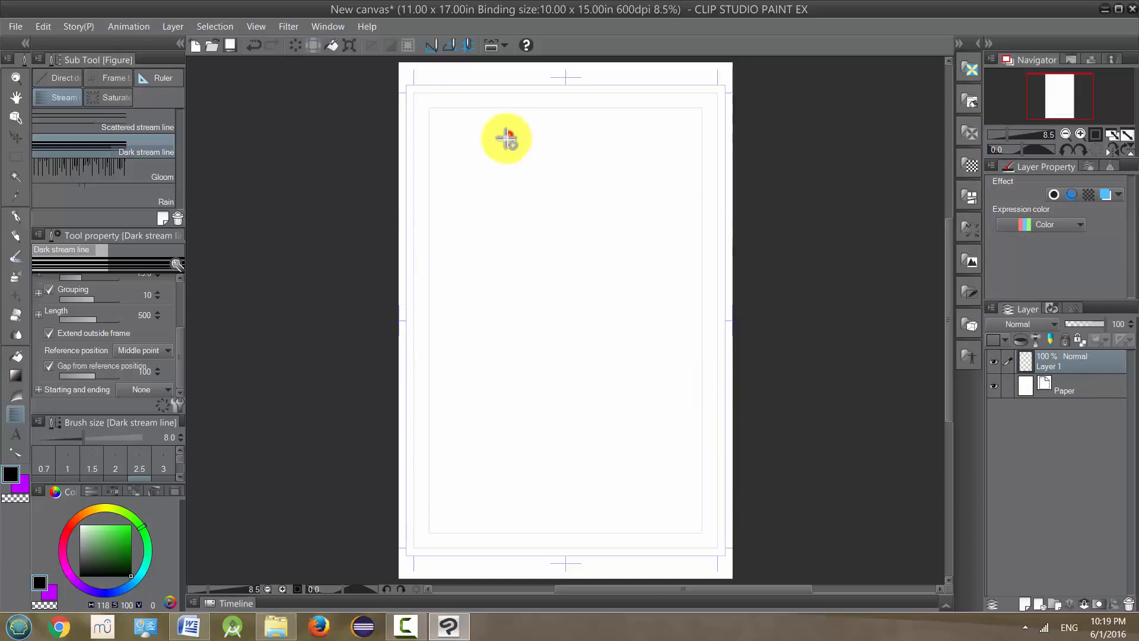
drag(506, 139, 490, 244)
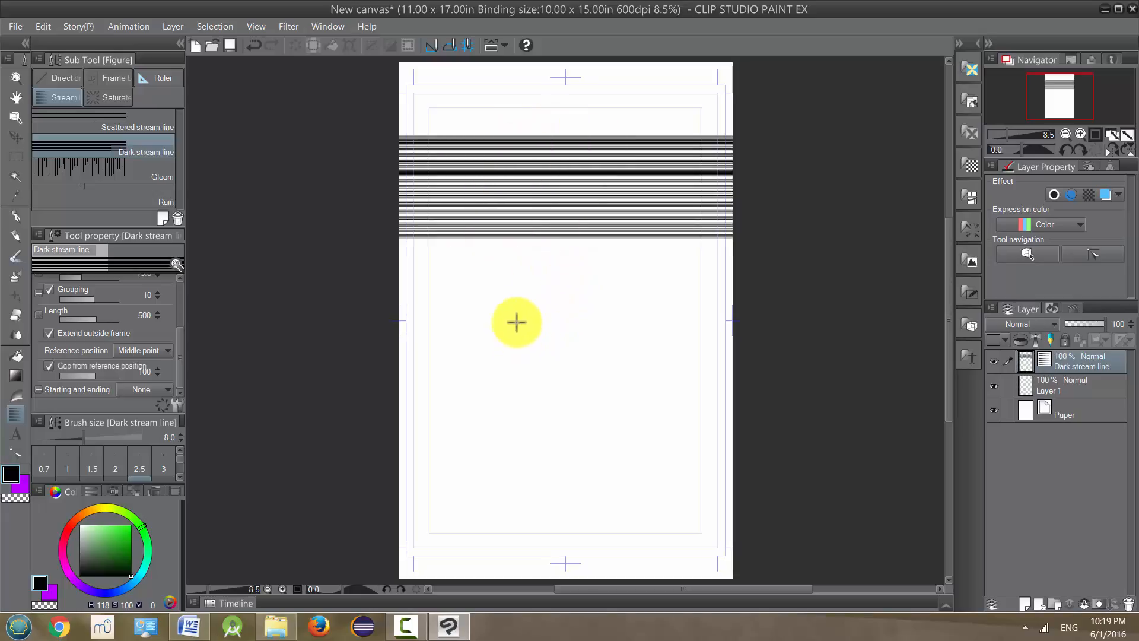
drag(517, 336, 503, 432)
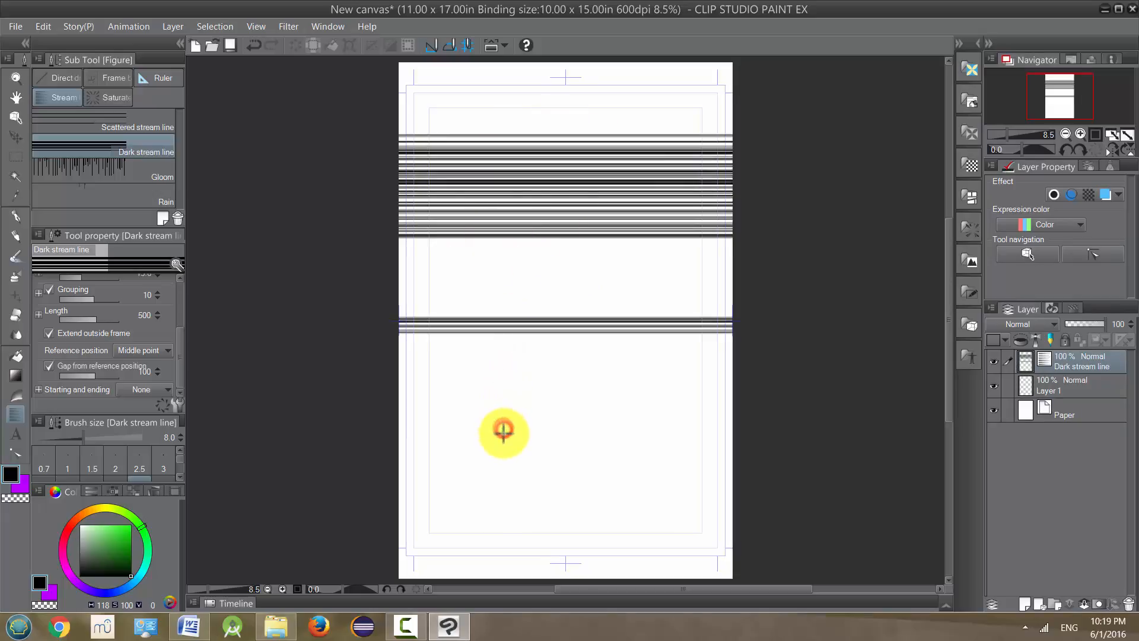
drag(533, 376, 515, 425)
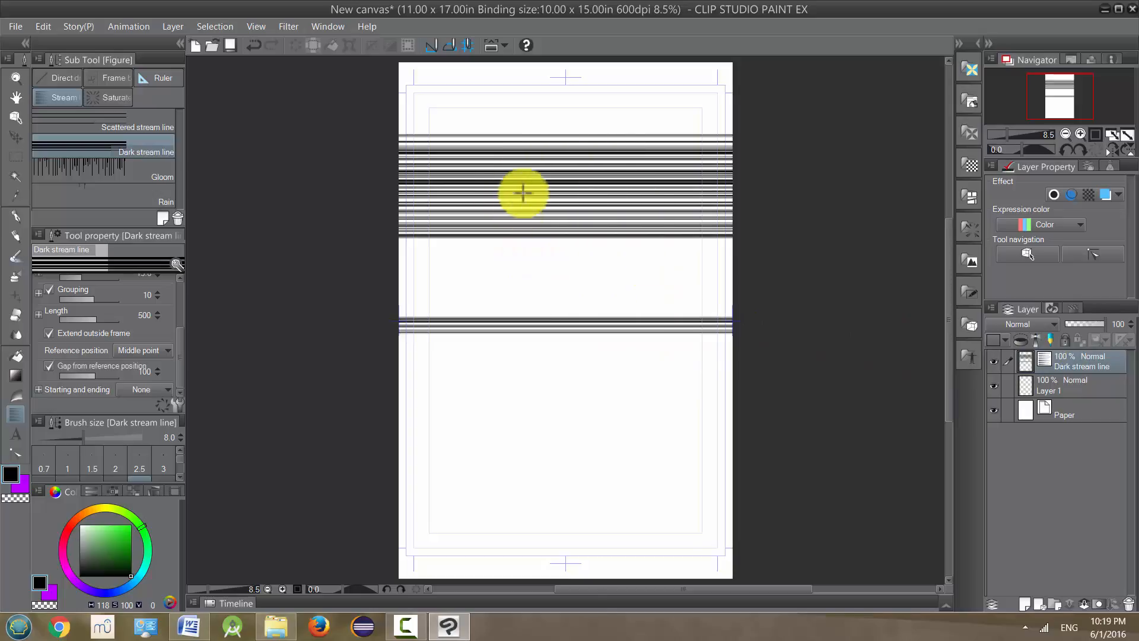
Delete the dark stream line layer and draw Gloom lines along a gently sloping path near the page top
click(141, 174)
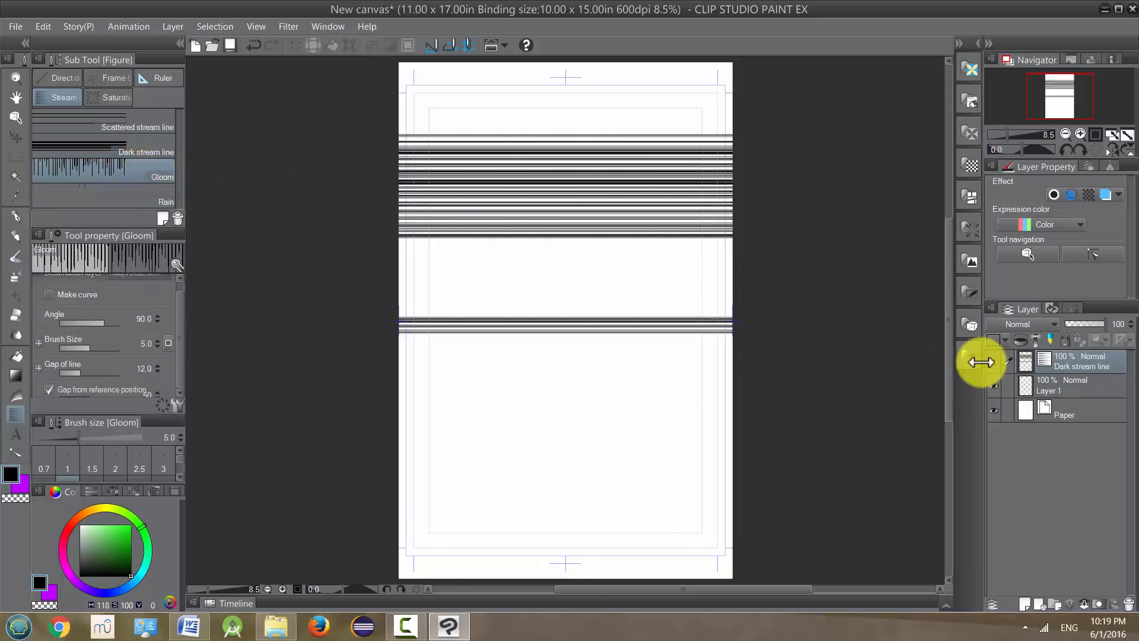
click(1127, 603)
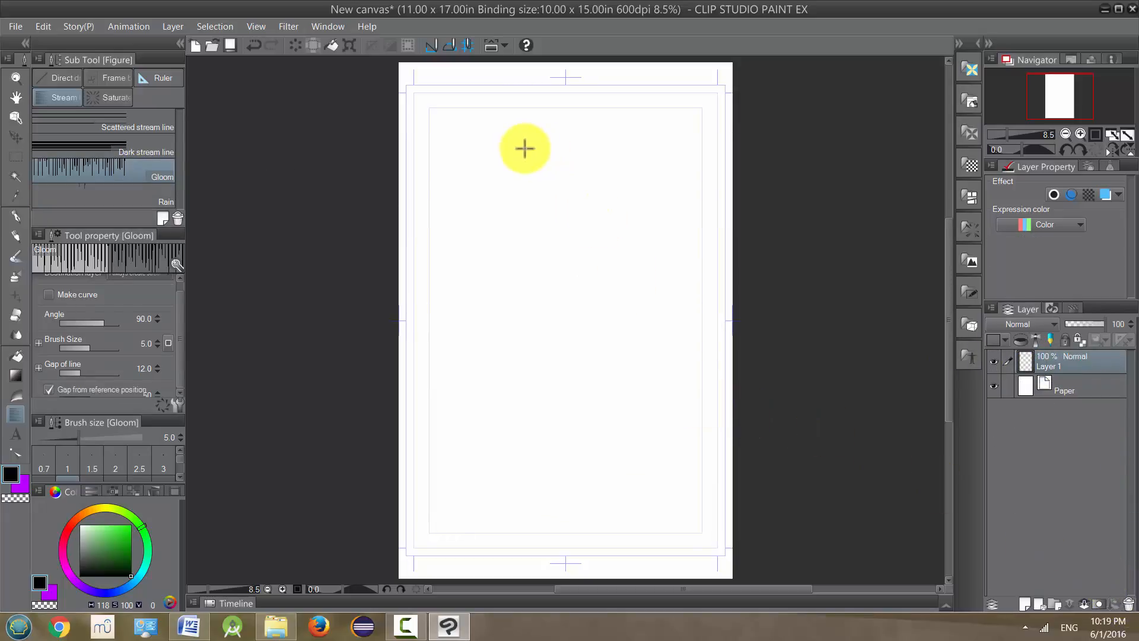
click(483, 129)
click(529, 137)
click(619, 164)
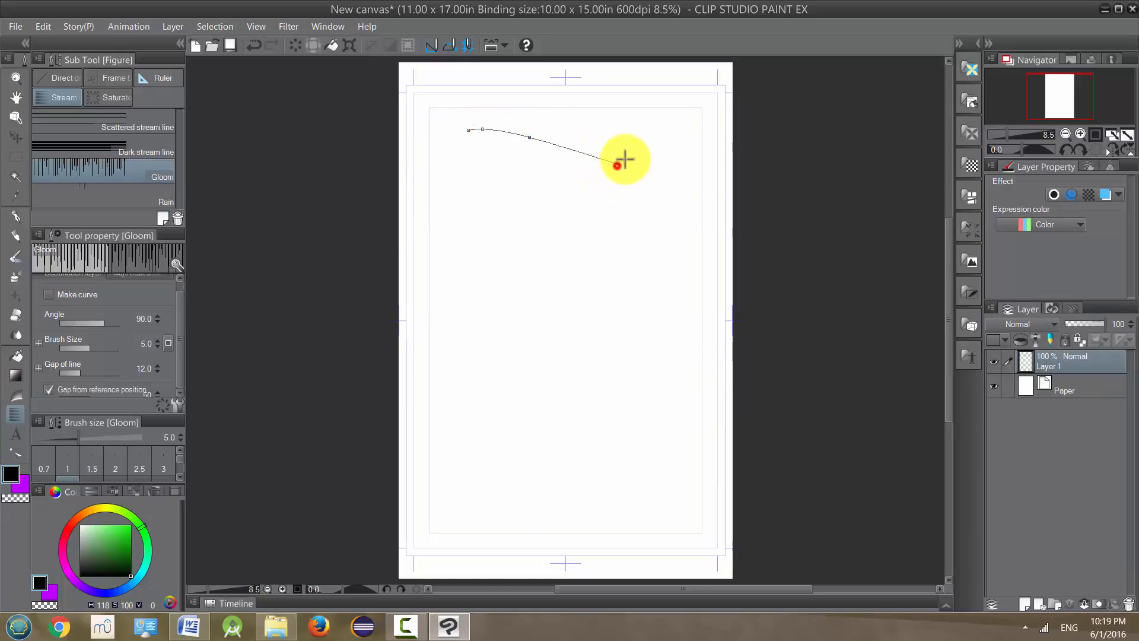
double_click(657, 151)
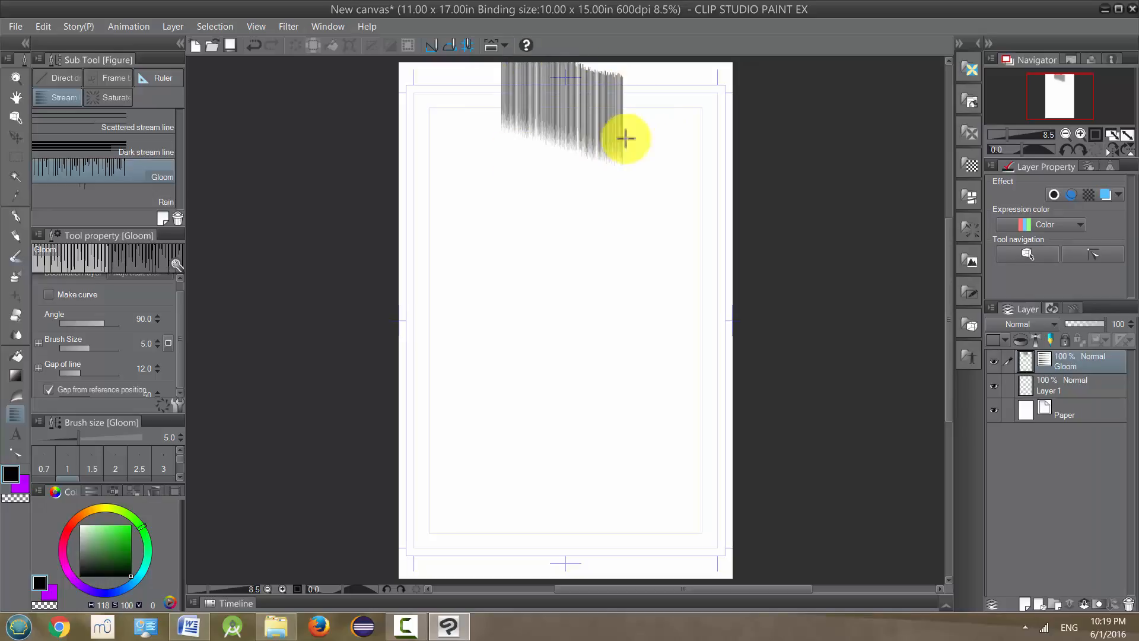
Draw a second set of Gloom lines along a path curving down the left half of the page
click(452, 251)
click(478, 277)
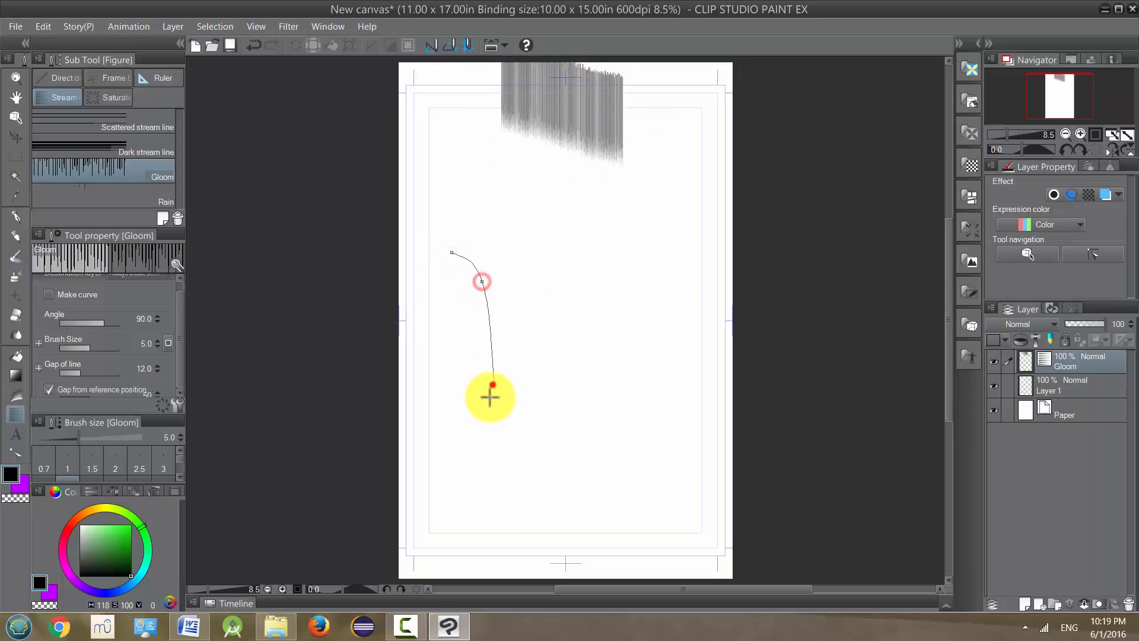
click(490, 384)
double_click(480, 439)
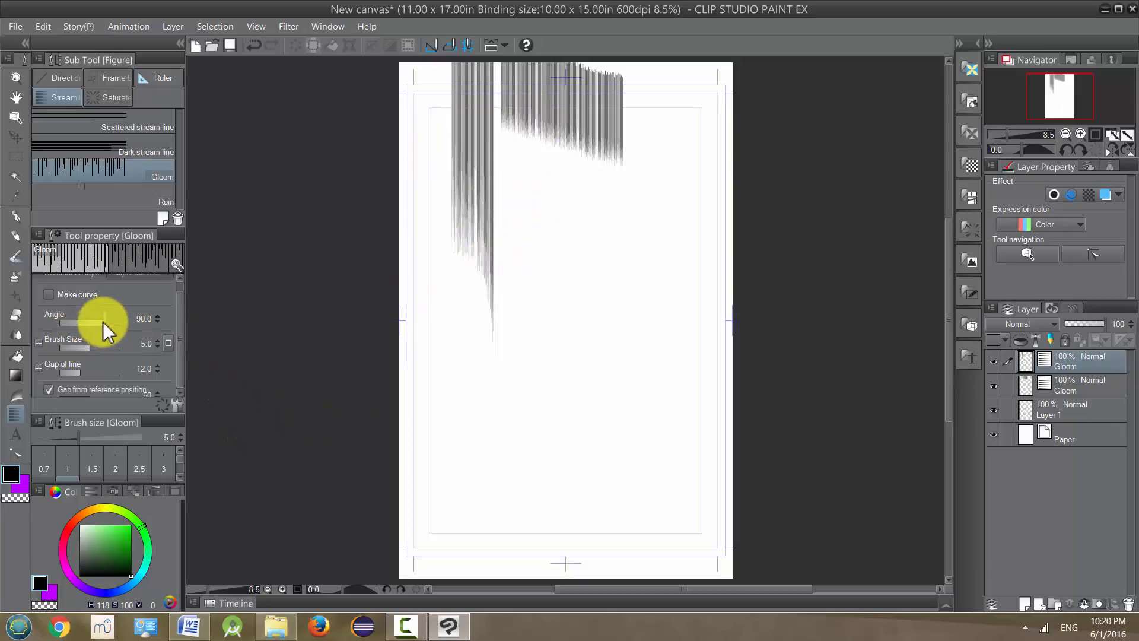
Set the Gloom angle to -12.5 and draw angled lines along a downward path in the page's lower middle
drag(102, 321, 87, 324)
click(577, 310)
click(592, 370)
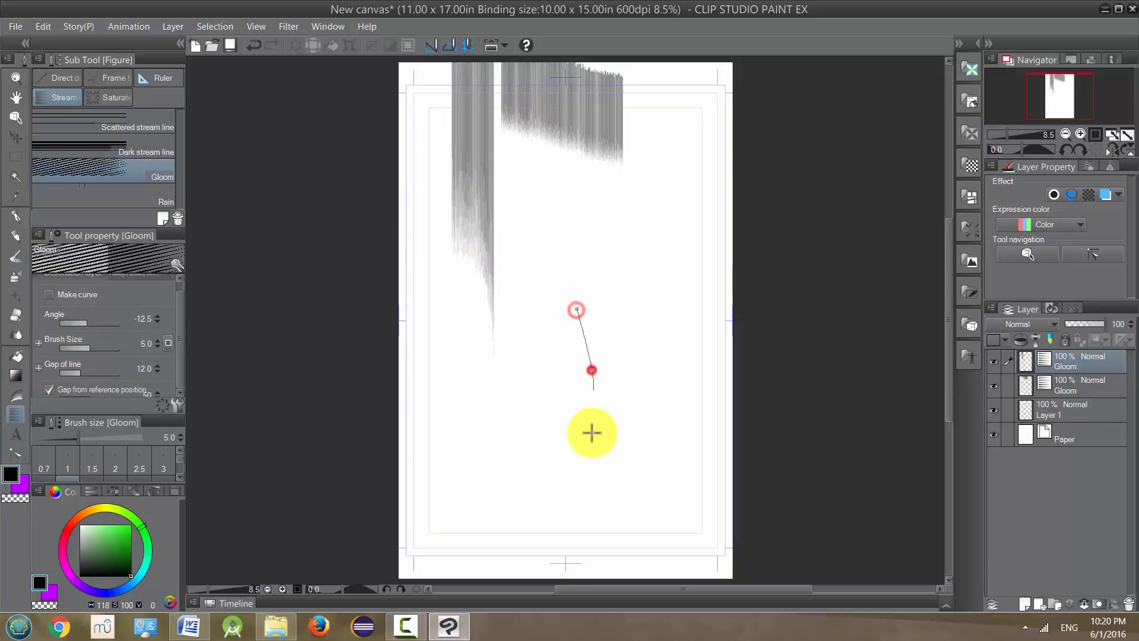
click(597, 449)
click(593, 455)
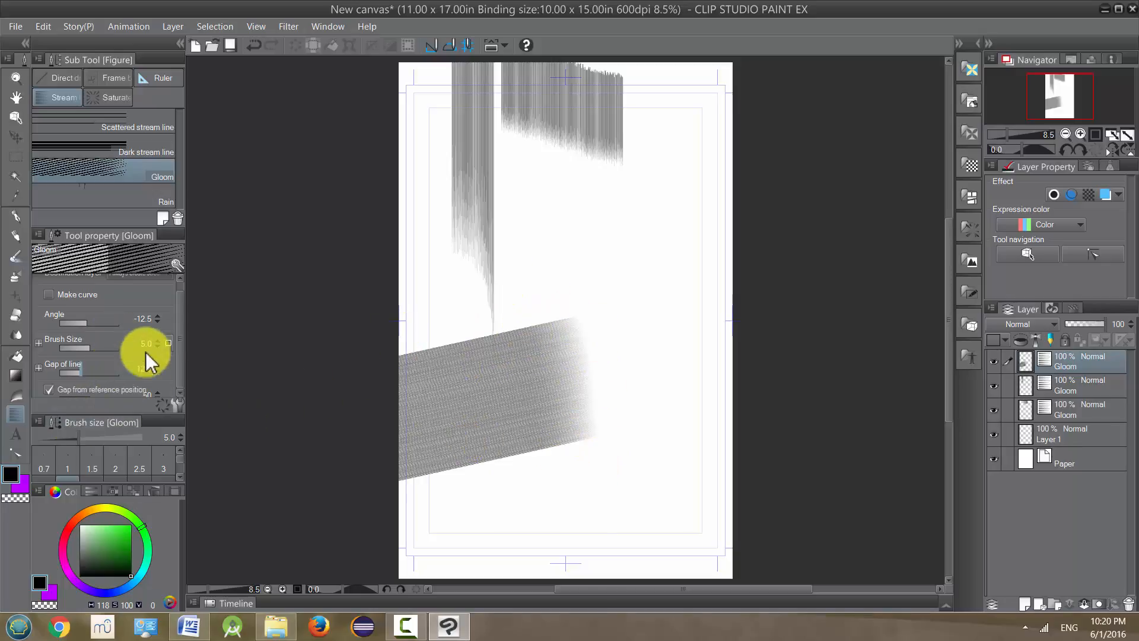
Delete the three Gloom layers and draw Rain lines along a horizontal path near the page top
click(179, 332)
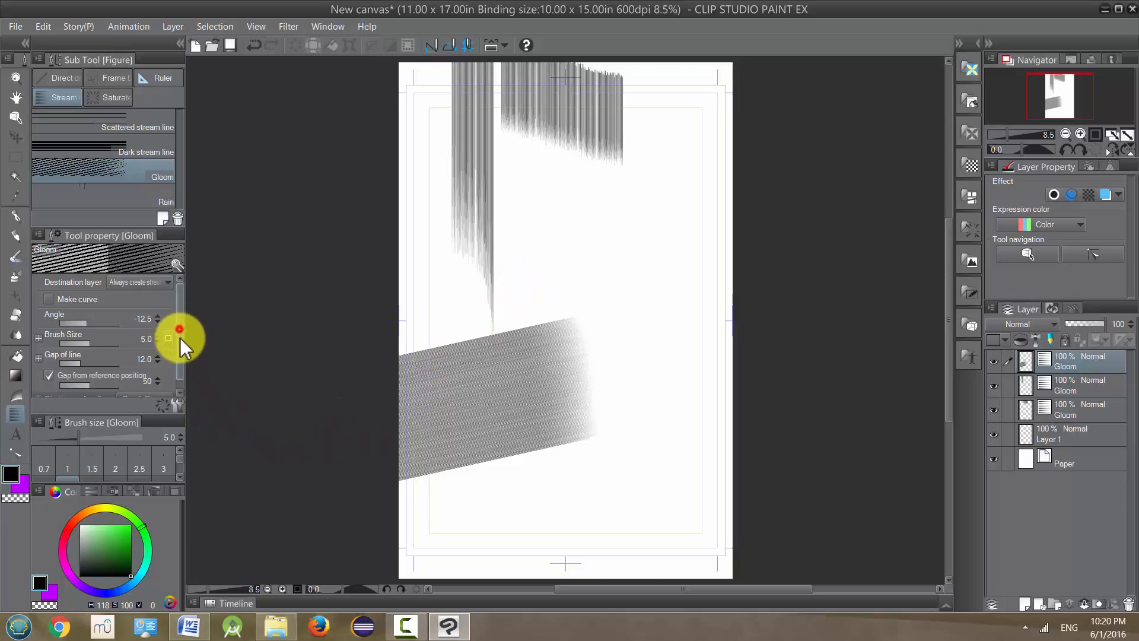
scroll(180, 337, down, 1)
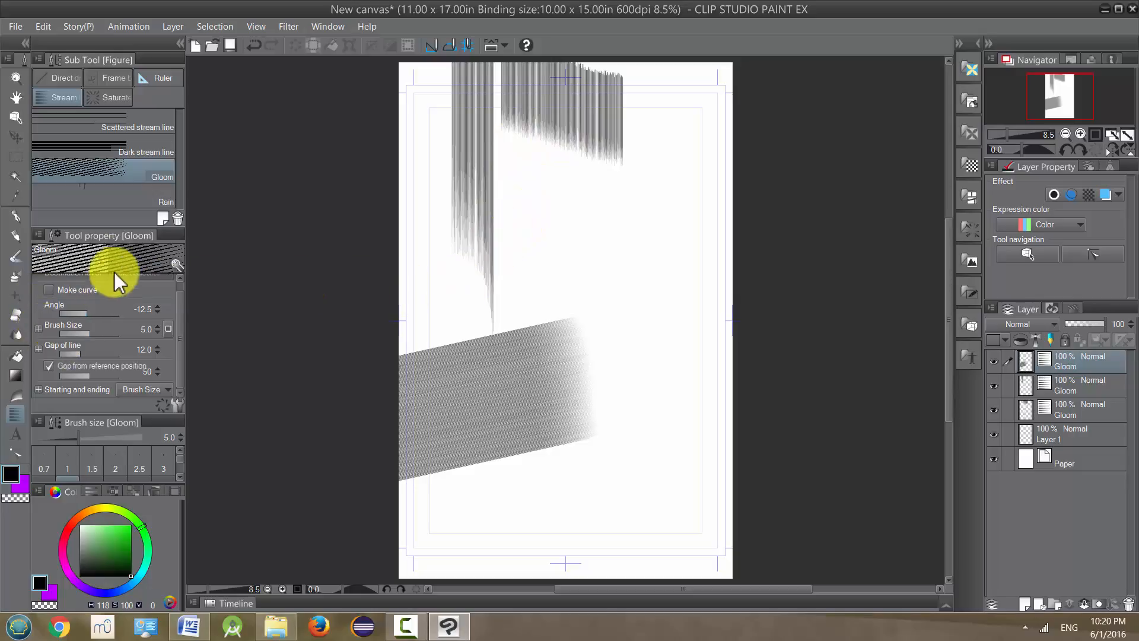
click(111, 198)
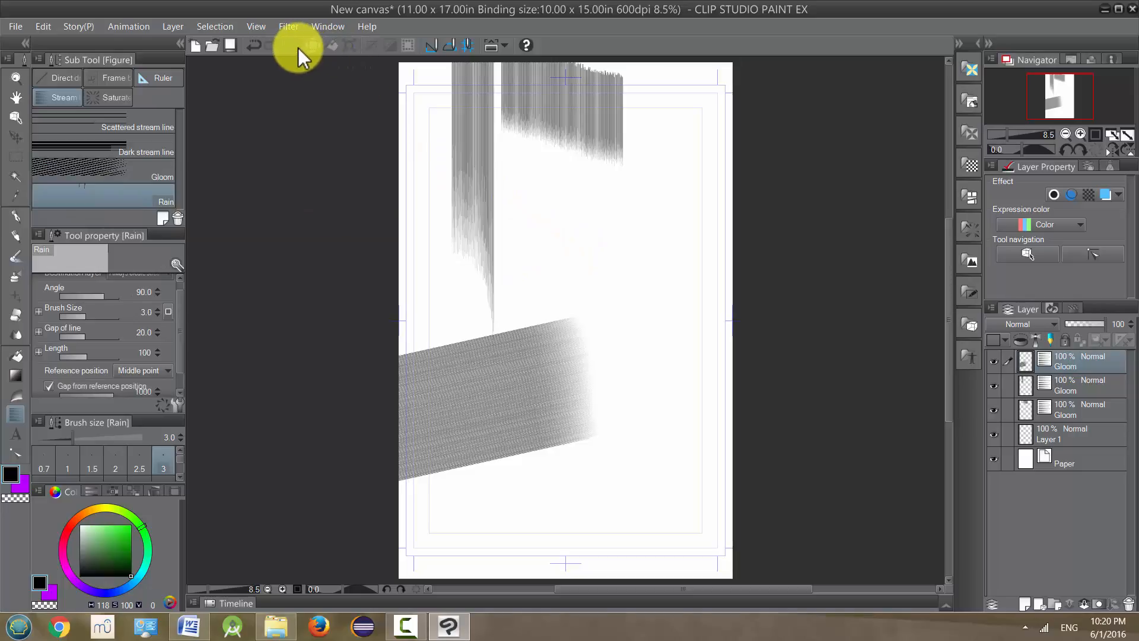
ctrl+click(1069, 384)
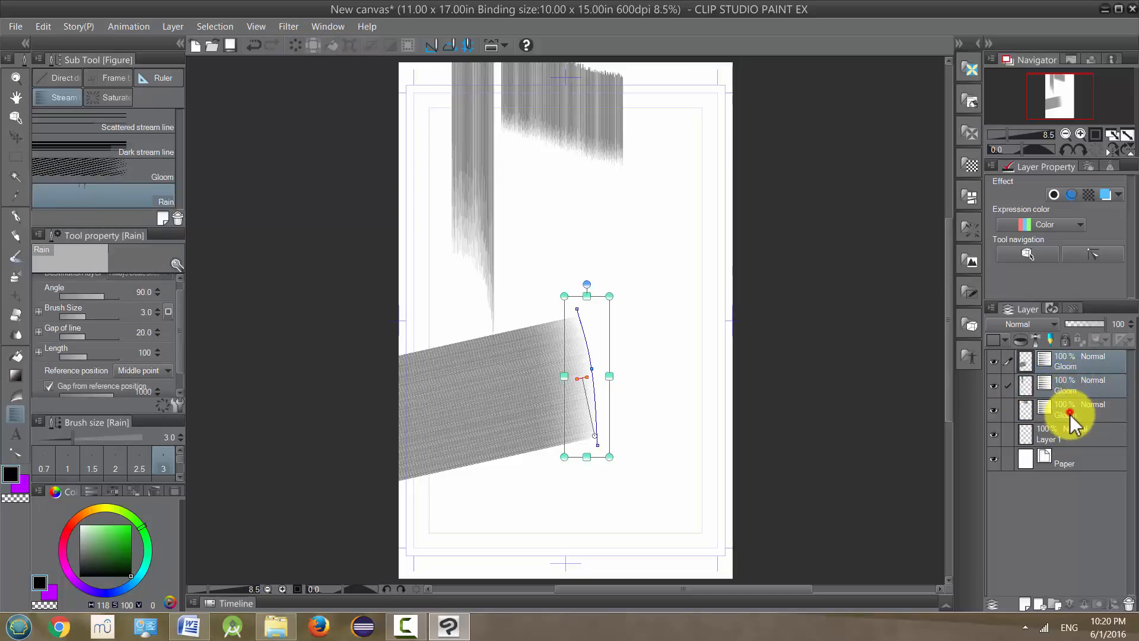
drag(1089, 418, 1134, 606)
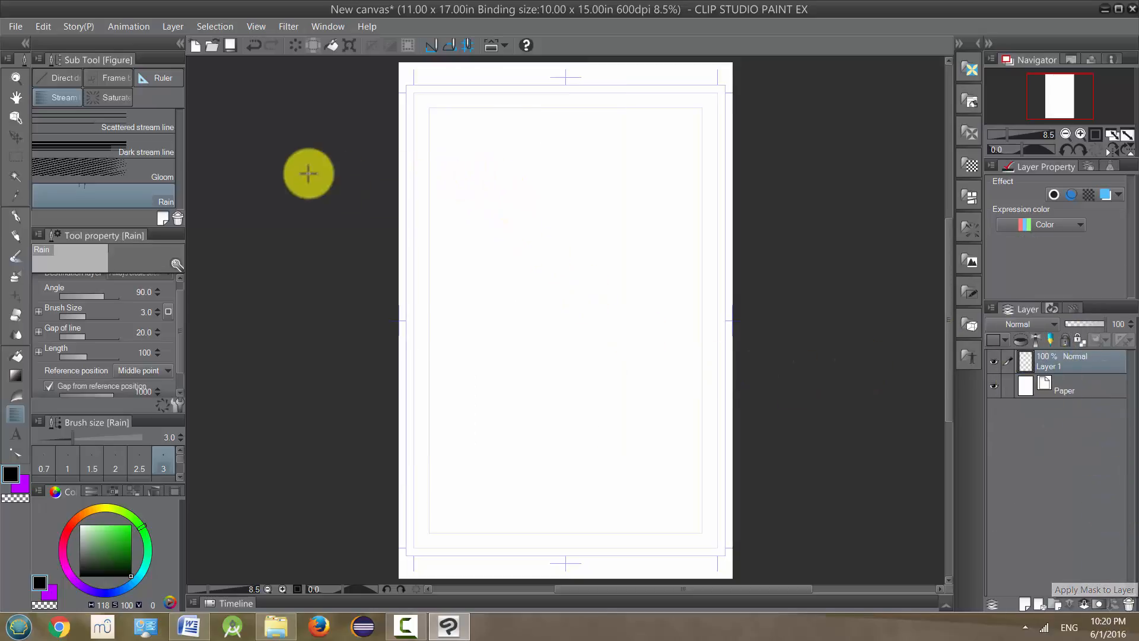
drag(461, 142, 641, 139)
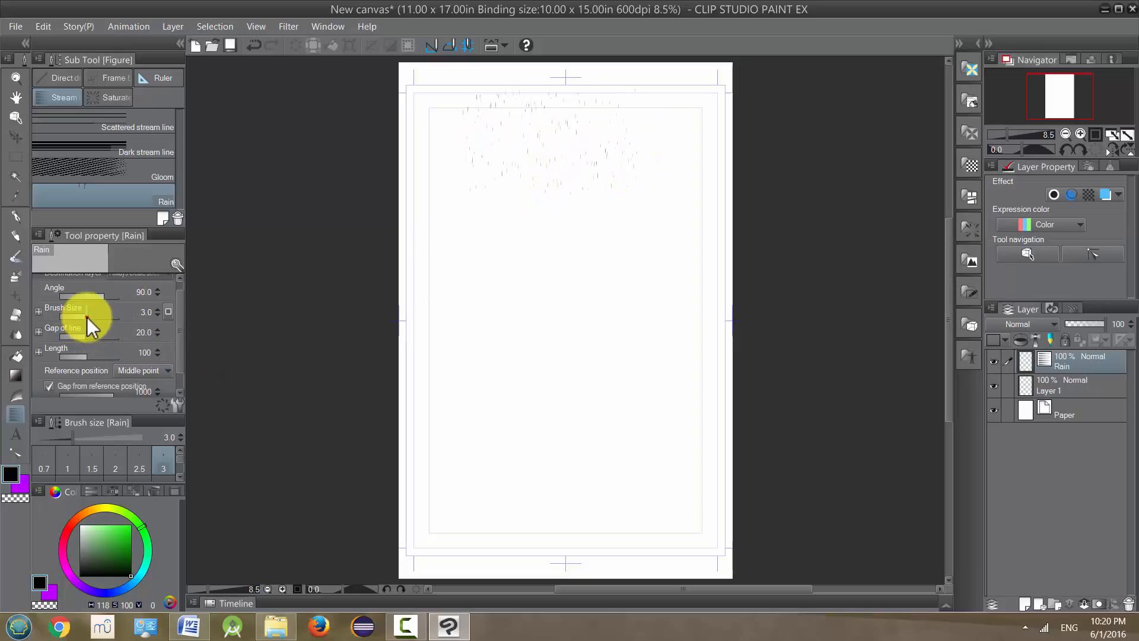
Set the Rain brush size to 12.4 and length to 482, and draw heavier rain across the page's middle
drag(87, 317, 94, 356)
drag(503, 325, 592, 325)
click(655, 344)
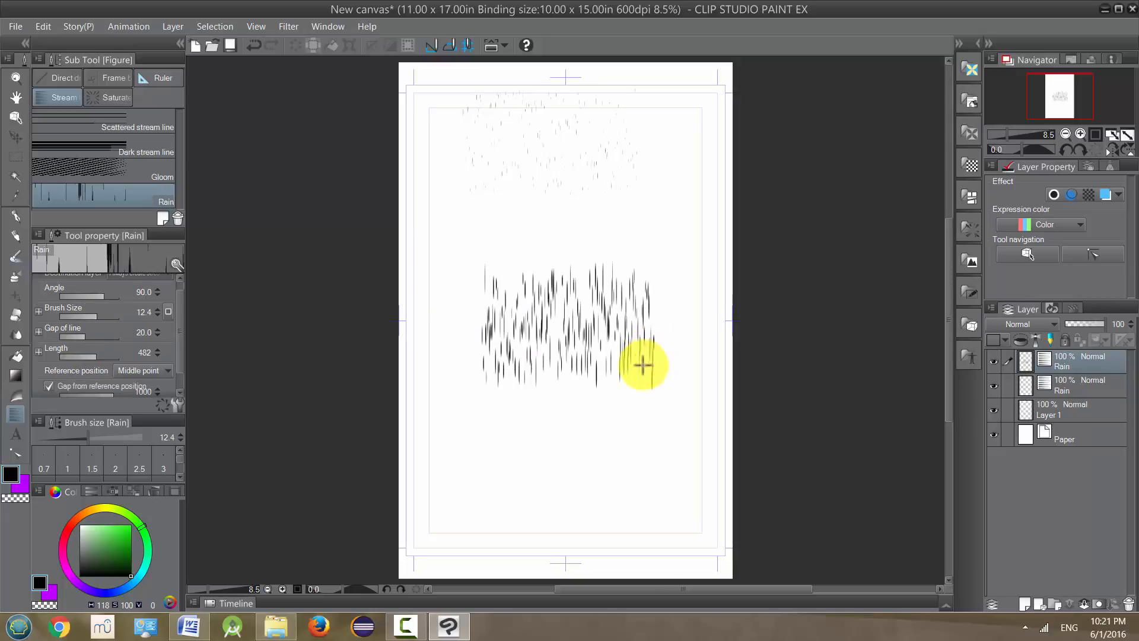